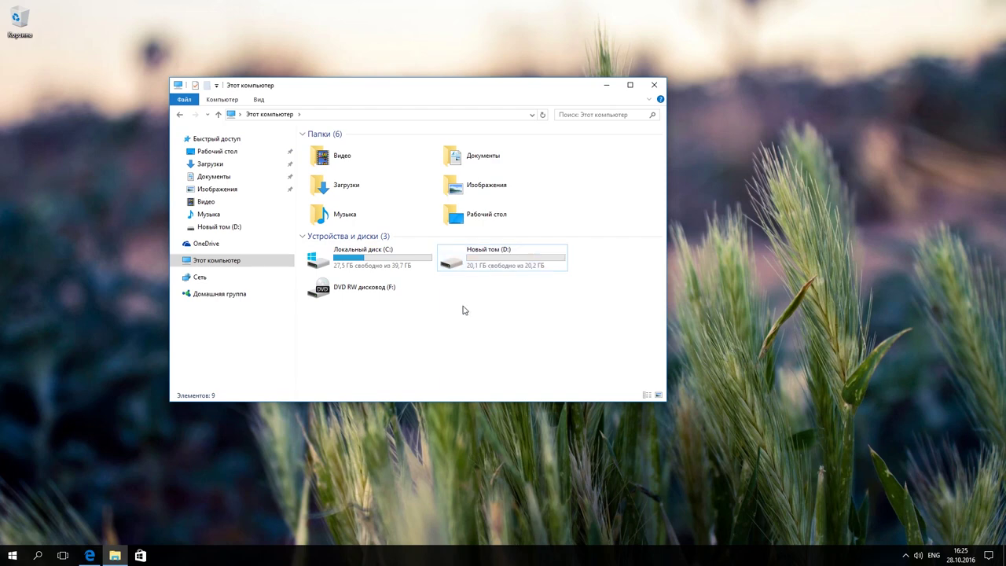
Open Windows Disk Management and maximize its window
right_click(11, 557)
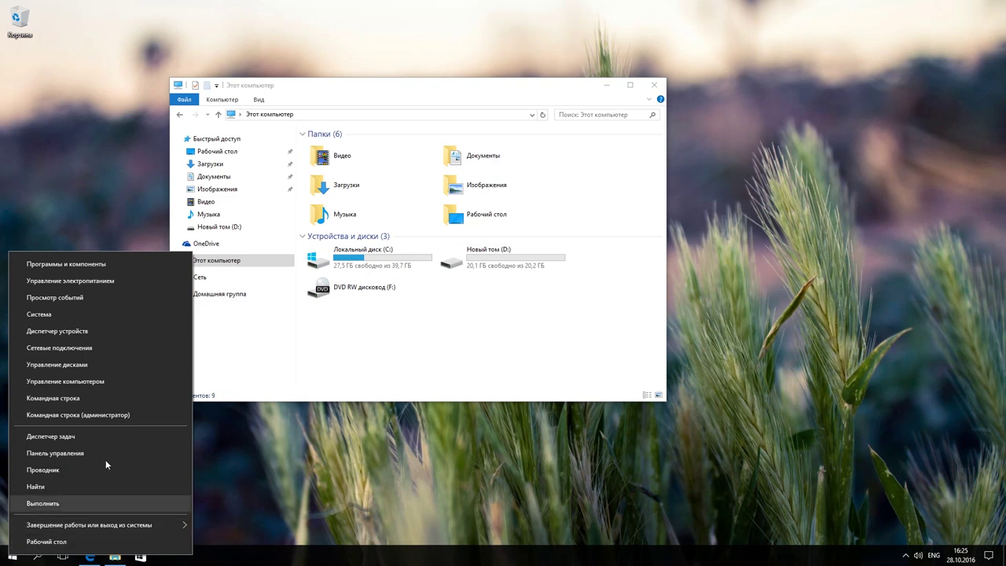
left_click(81, 365)
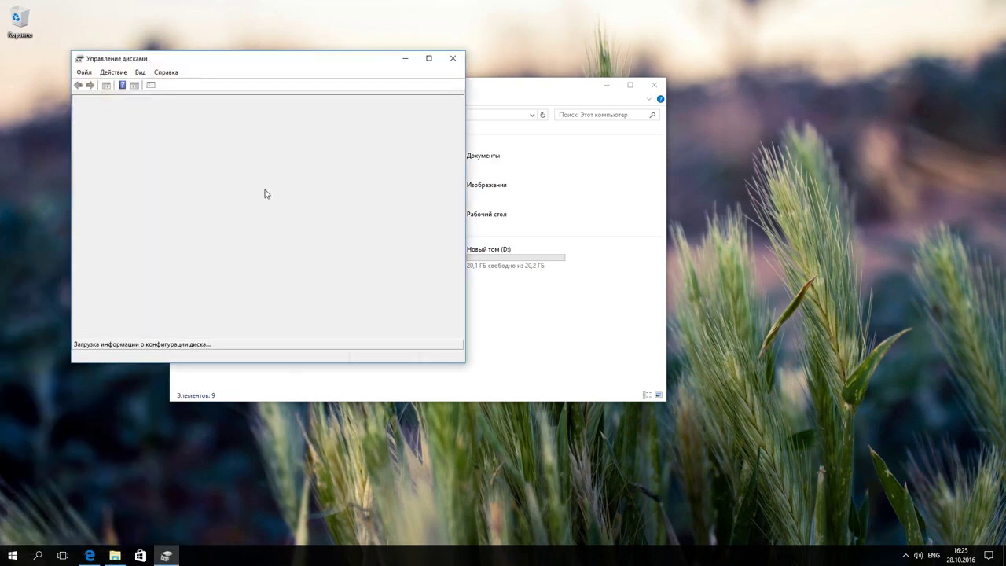
left_click(429, 59)
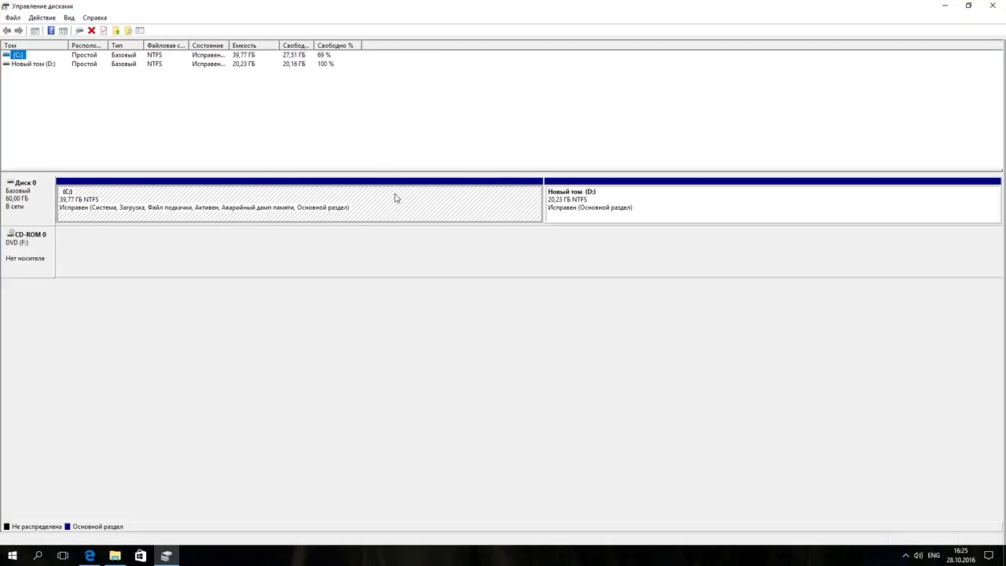
Delete the volume Новый том (D:) on Disk 0 and accept the loss of its data
left_click(621, 206)
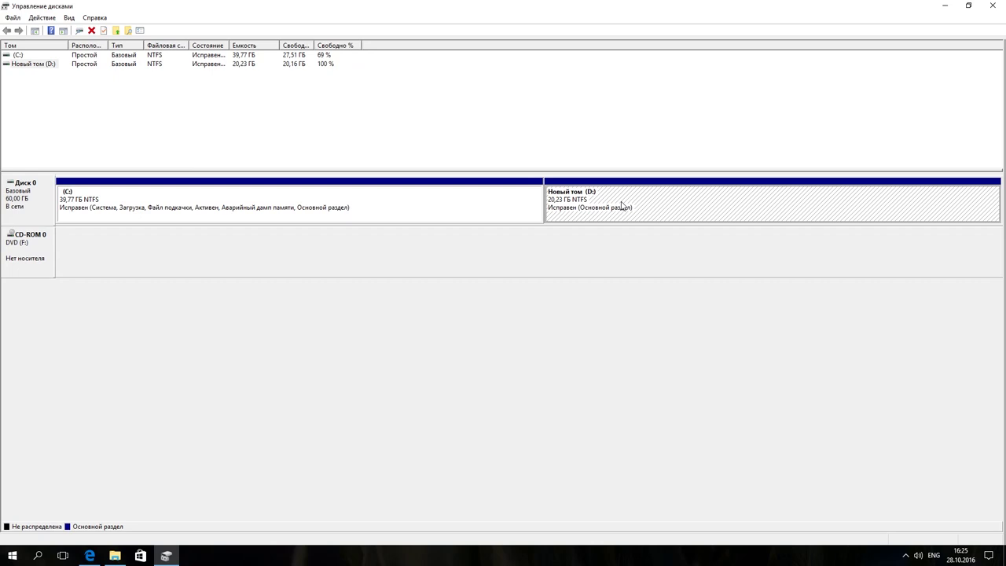
right_click(621, 206)
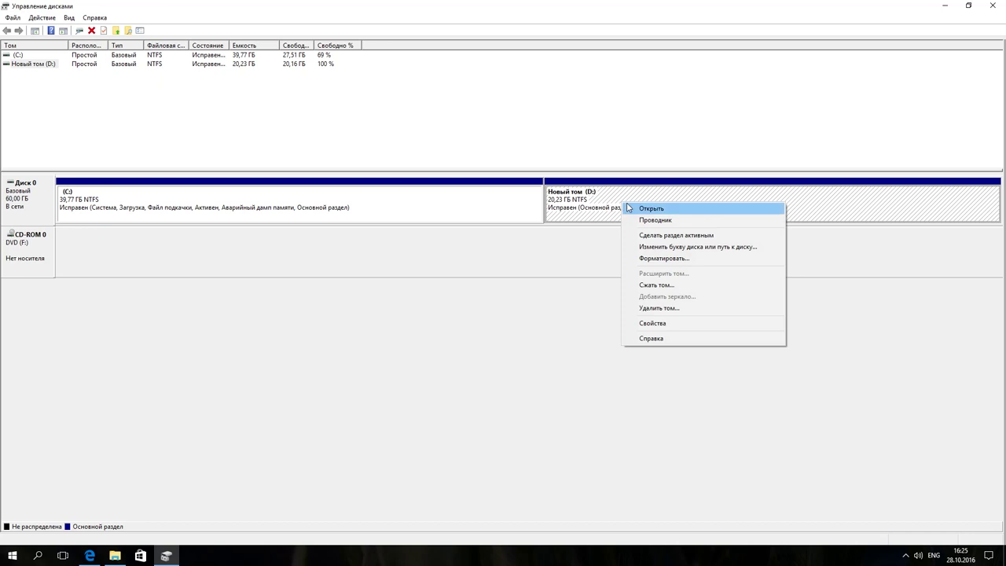
left_click(658, 309)
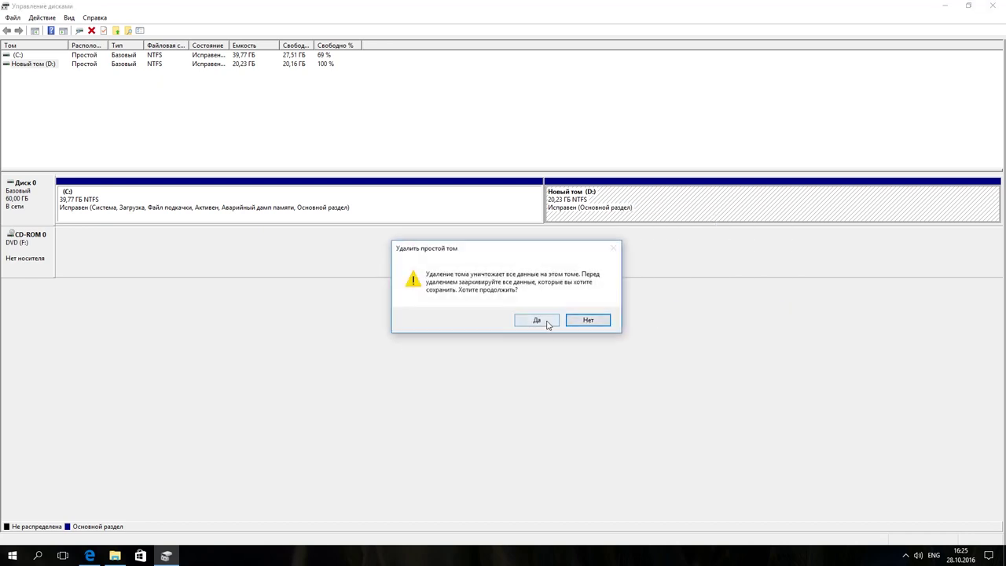
left_click(545, 320)
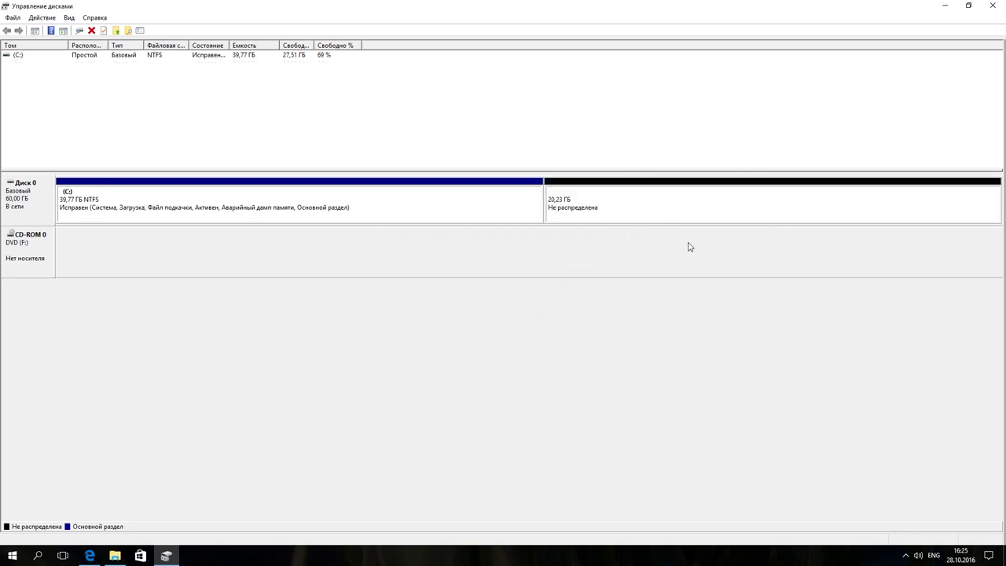
Extend volume C: by 5000 MB using the unallocated space on Disk 0
right_click(461, 207)
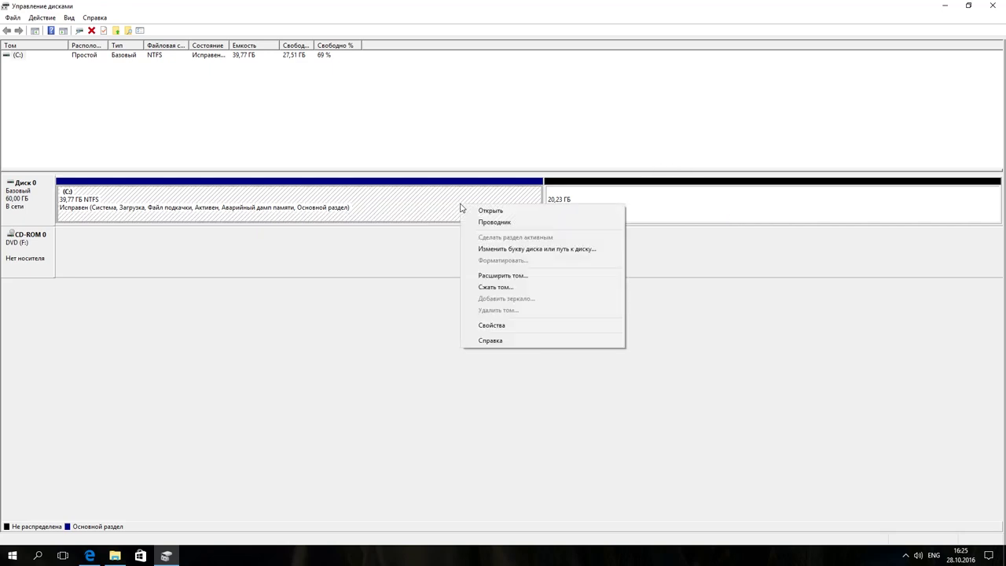
left_click(493, 276)
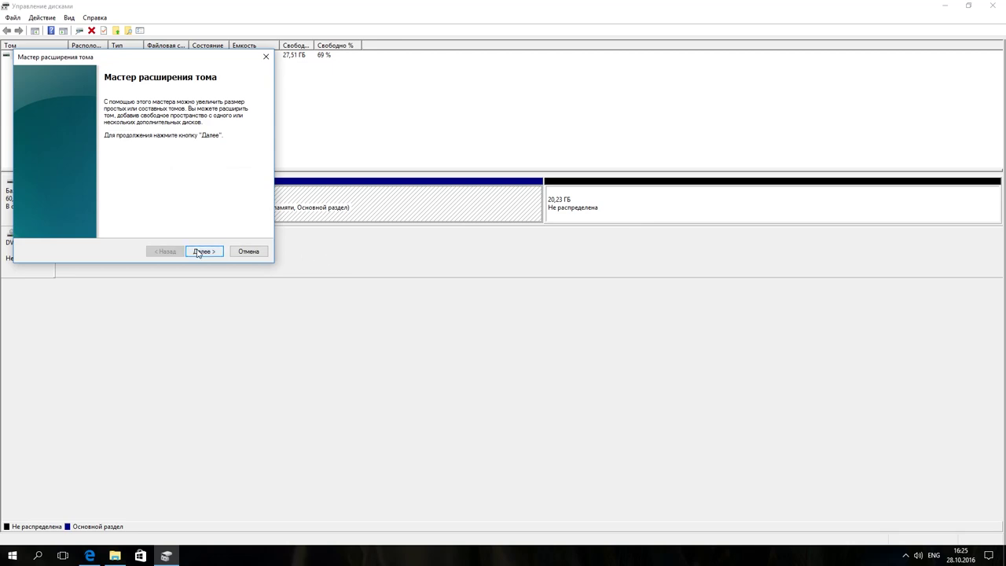
left_click(204, 251)
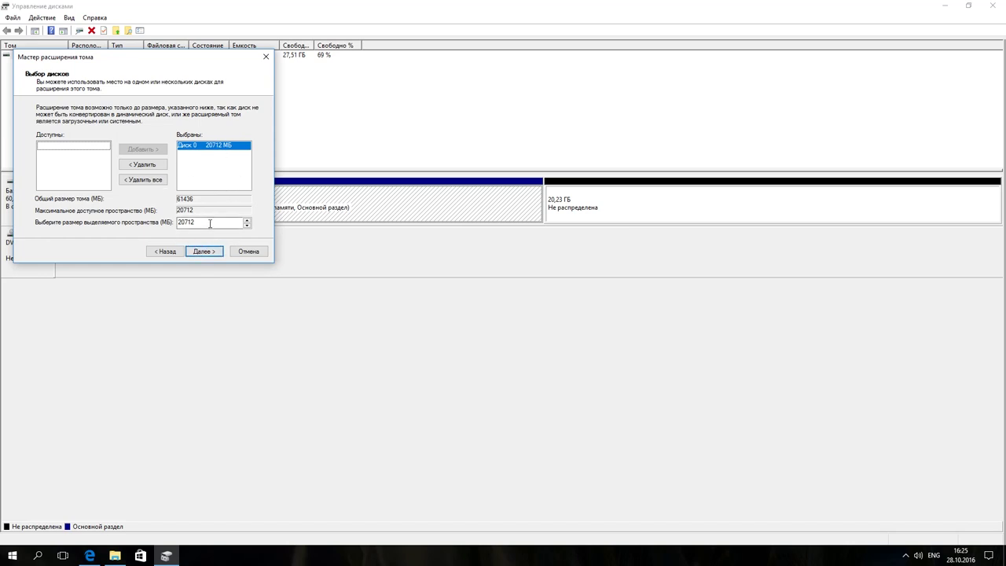
left_click_drag(206, 222, 163, 225)
type("5000")
left_click(204, 252)
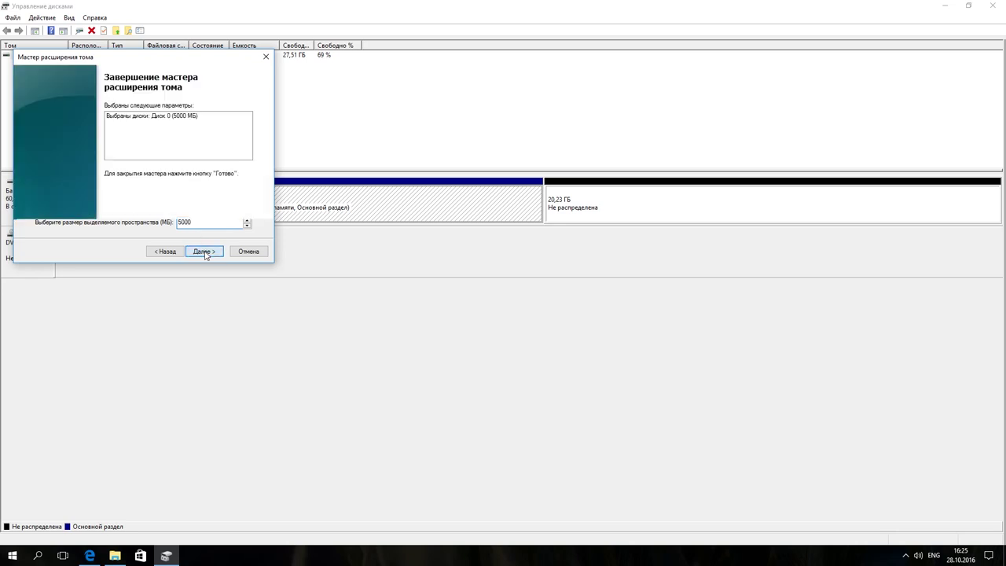
left_click(204, 252)
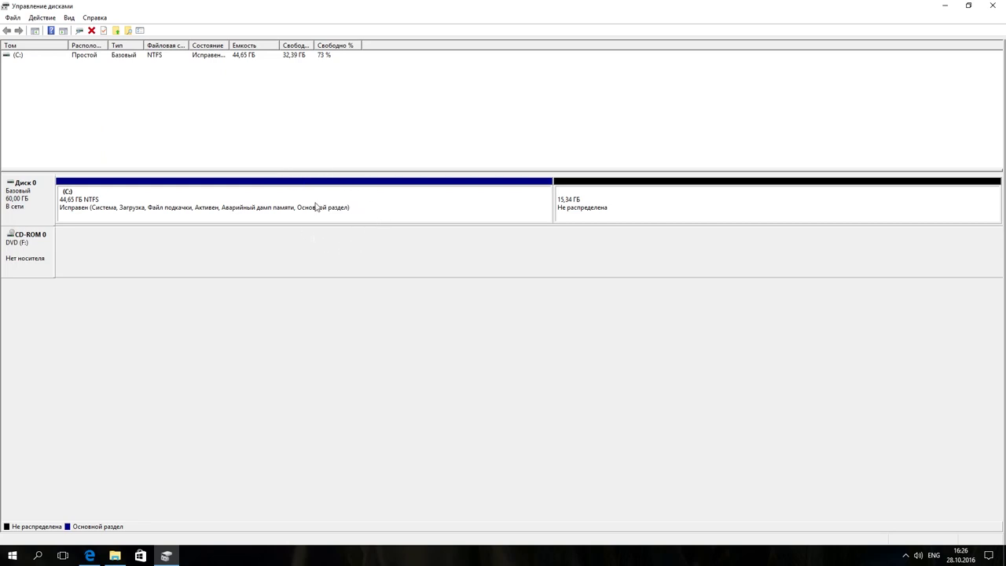
Create a quick-formatted NTFS simple volume D: labelled Новый том from all remaining unallocated space, and close Disk Management
right_click(664, 208)
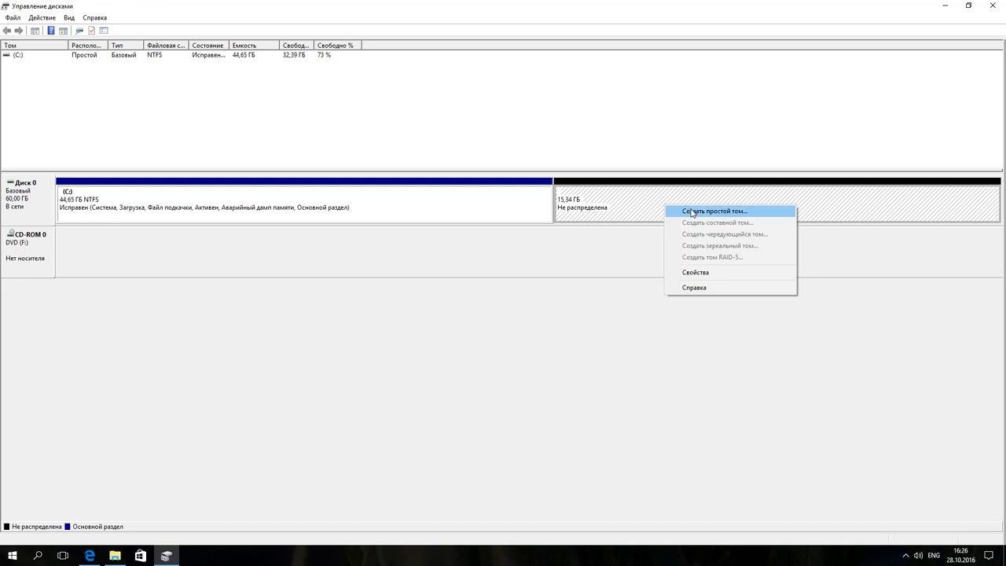
left_click(693, 212)
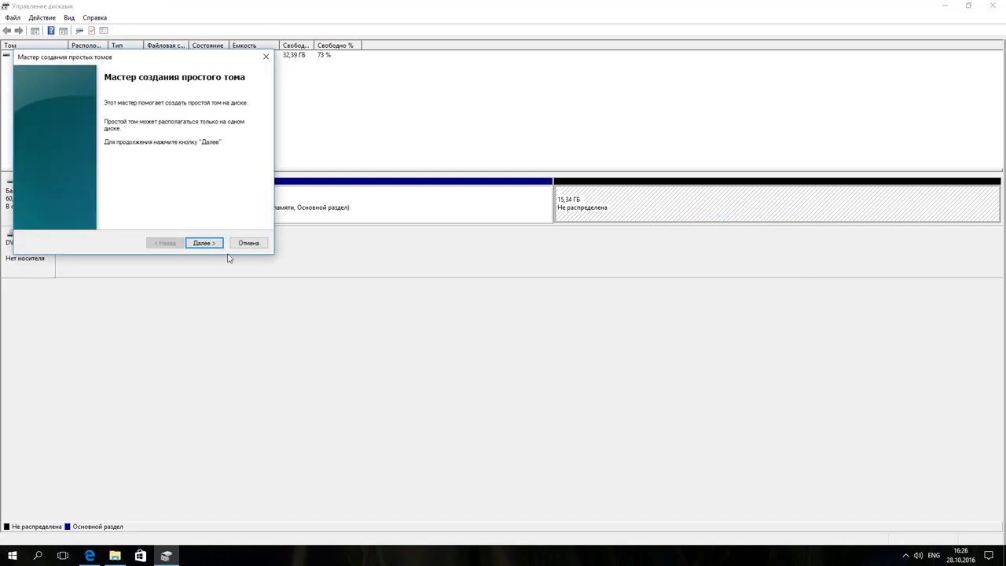
left_click(203, 243)
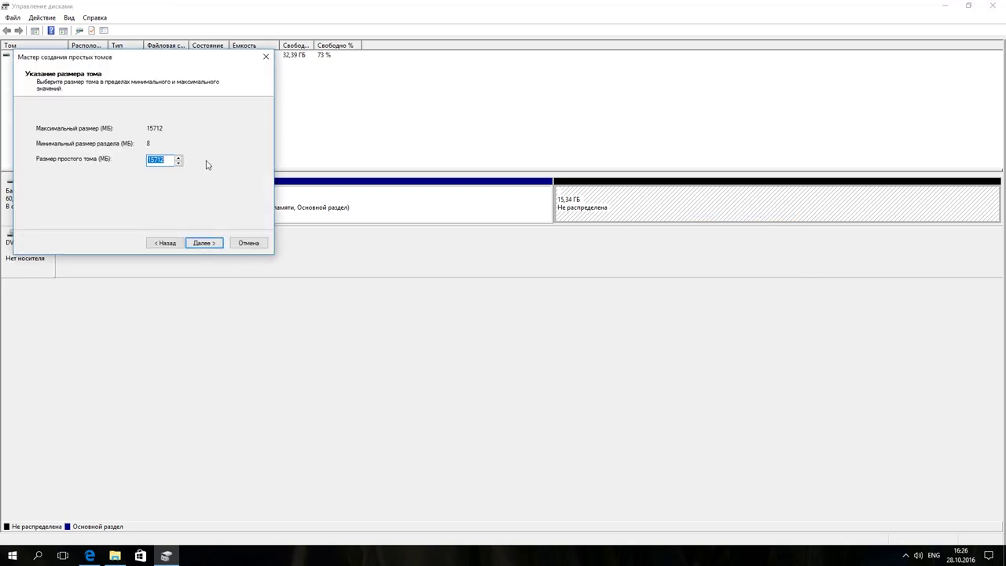
left_click(210, 246)
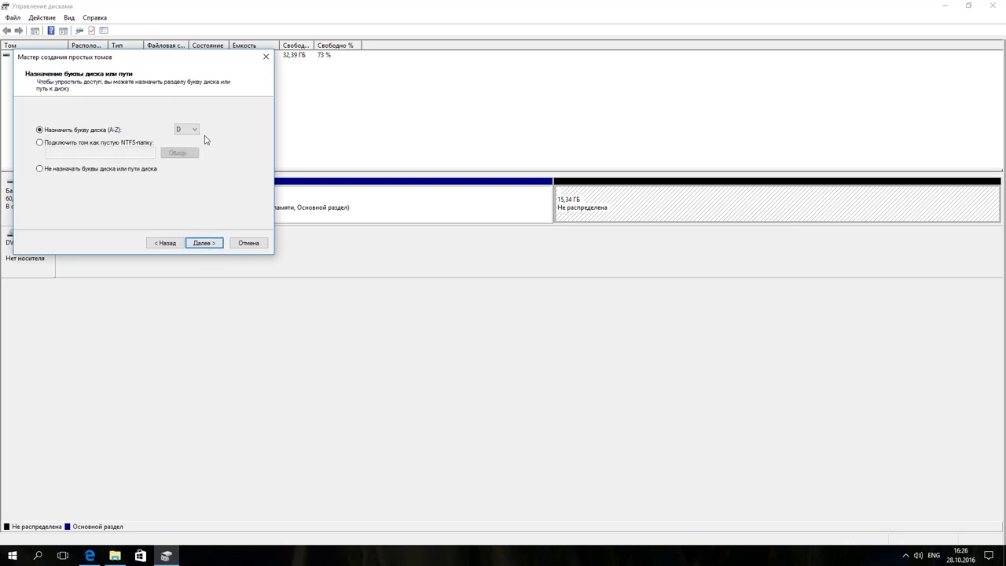
left_click(206, 244)
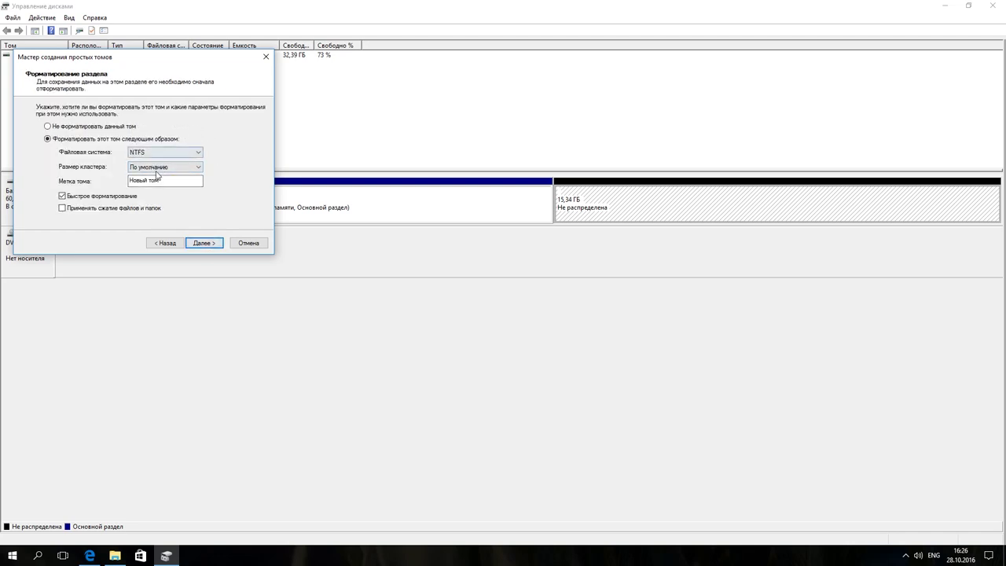
left_click(205, 244)
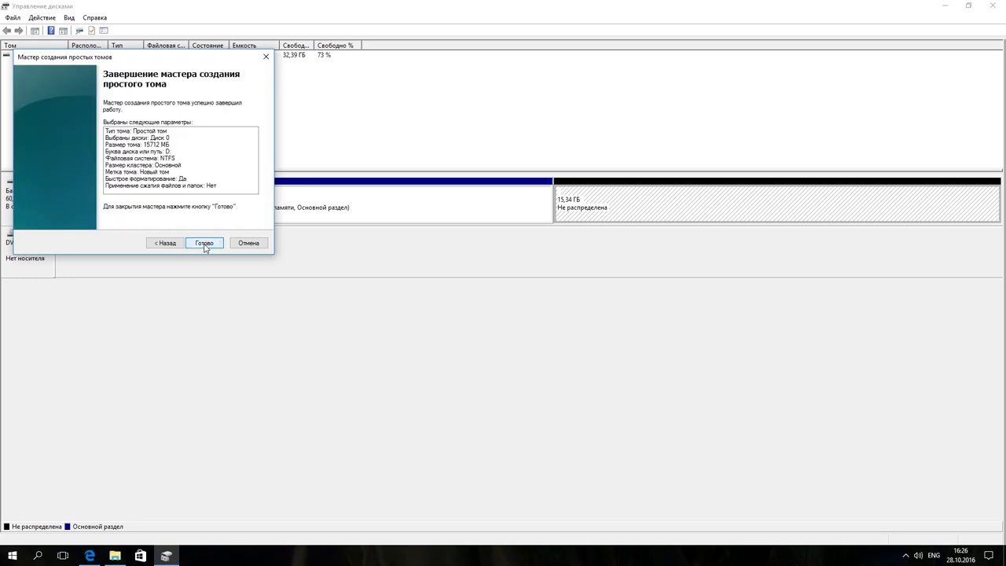
left_click(205, 244)
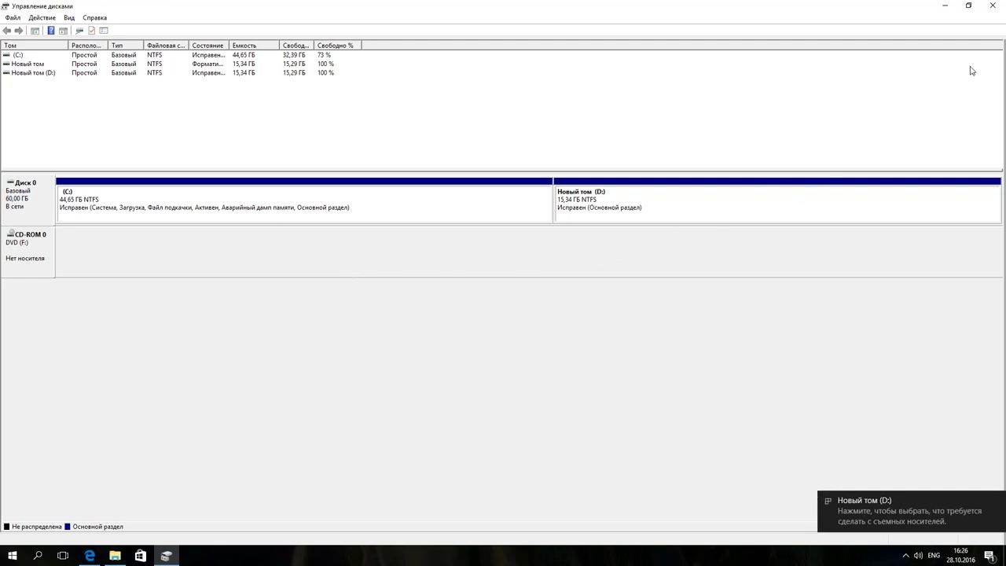
left_click(994, 7)
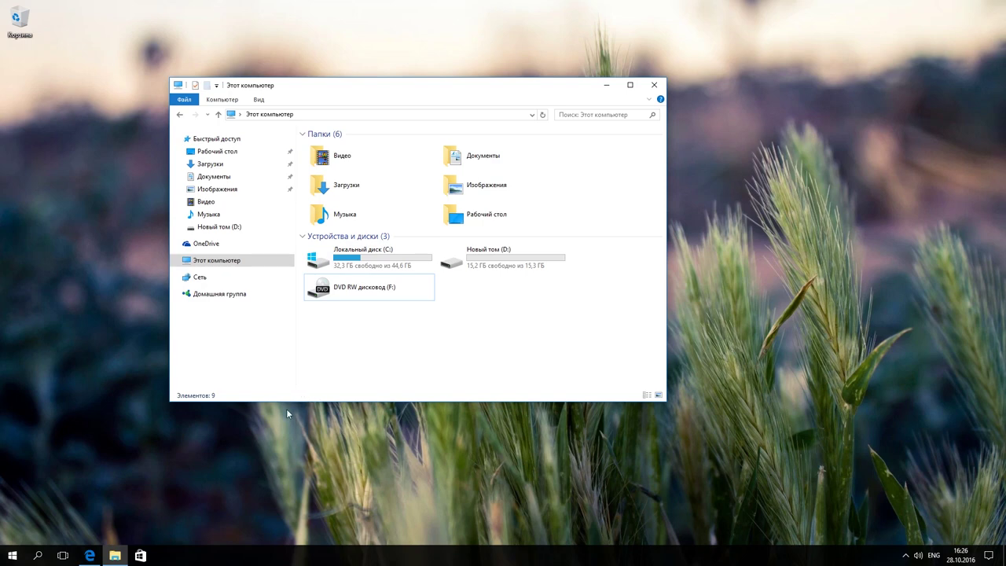
Switch to Microsoft Edge to view the AOMEI Partition Assistant Standard Edition download page, and close the browser
left_click(91, 554)
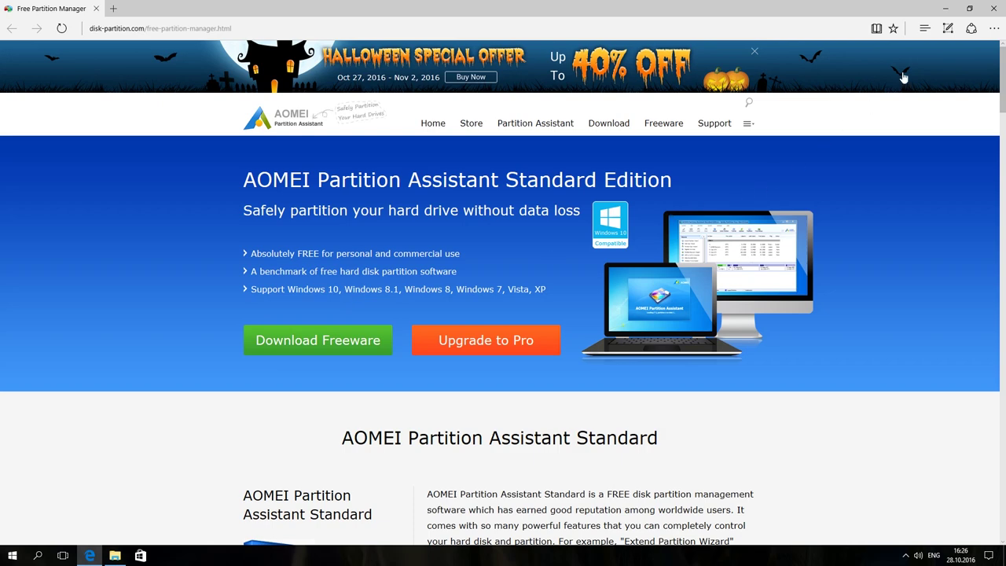
left_click(996, 8)
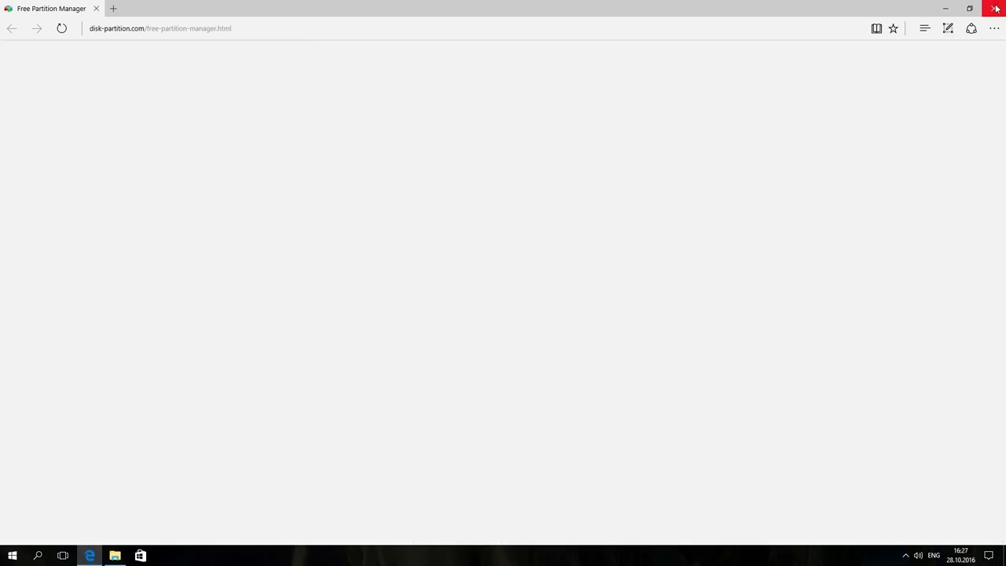
Launch AOMEI Partition Assistant Standard Edition and allow it to make changes to the device
left_click(14, 556)
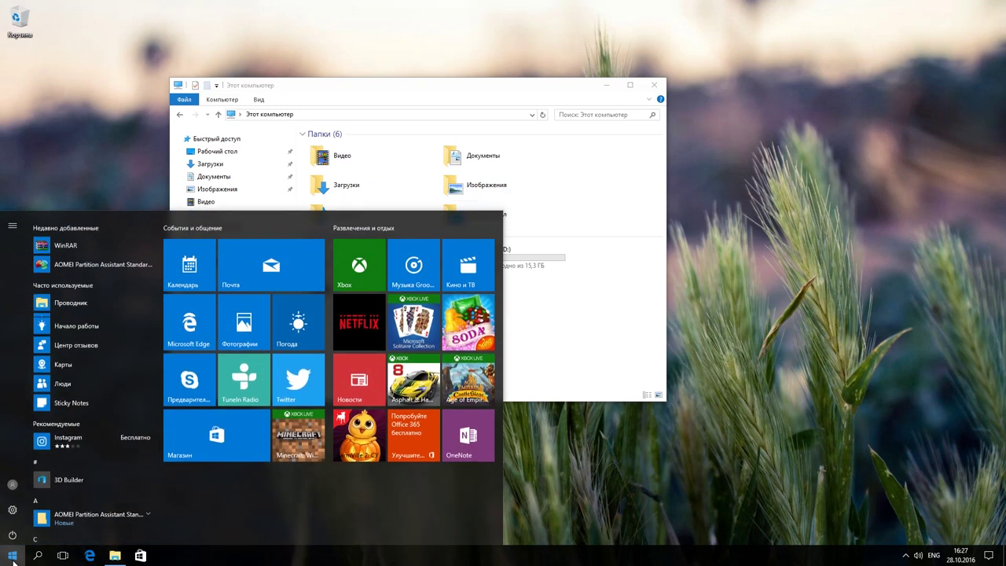
left_click(65, 261)
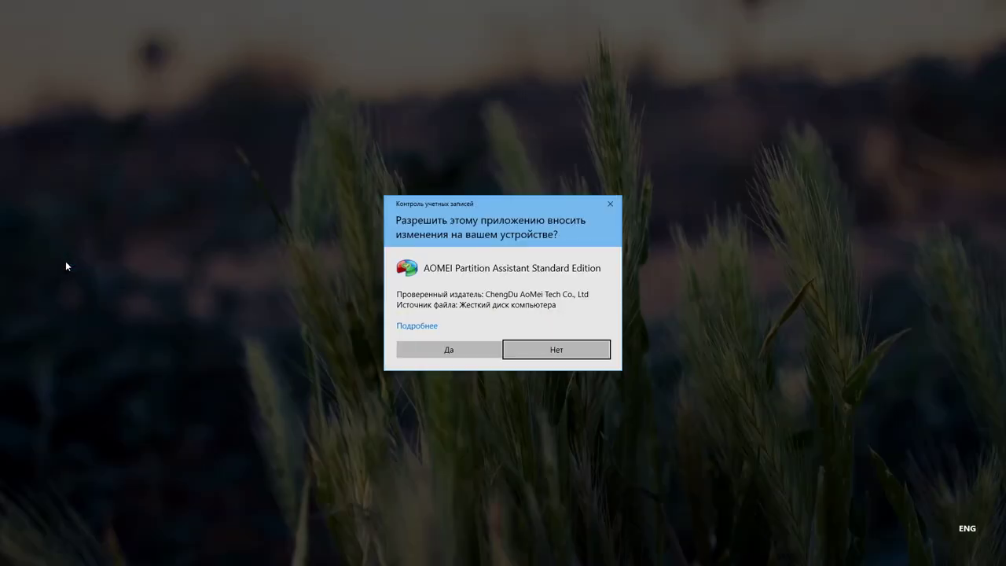
left_click(468, 347)
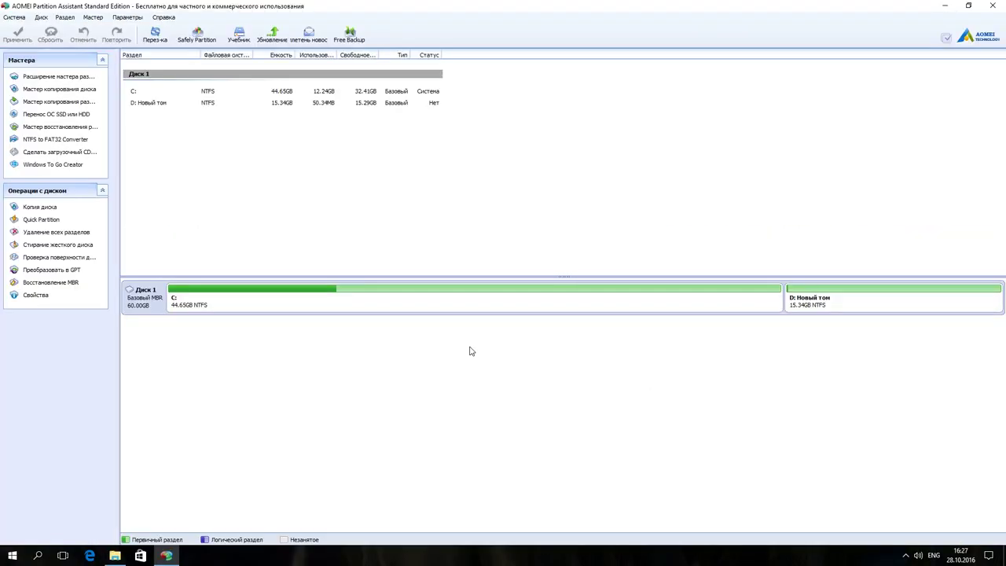
Shrink partition D: from its start to about 11.01 GB, leaving about 4.33 GB unallocated before it
left_click(485, 305)
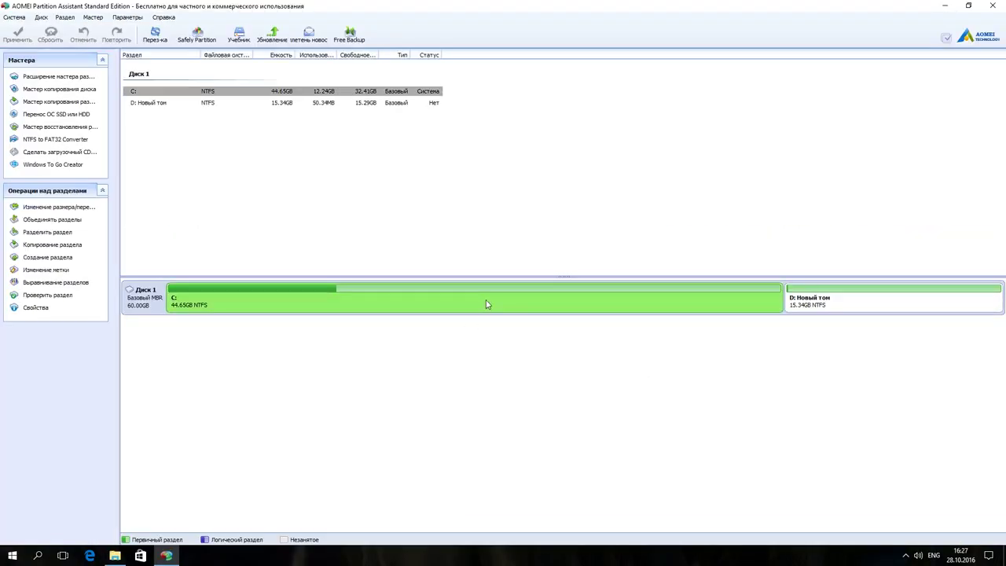
left_click(829, 309)
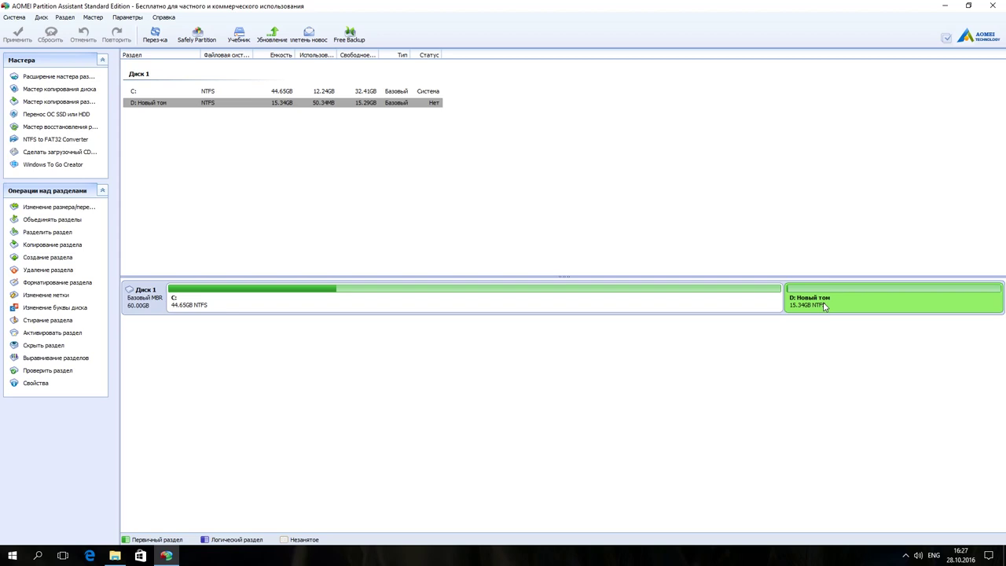
right_click(824, 306)
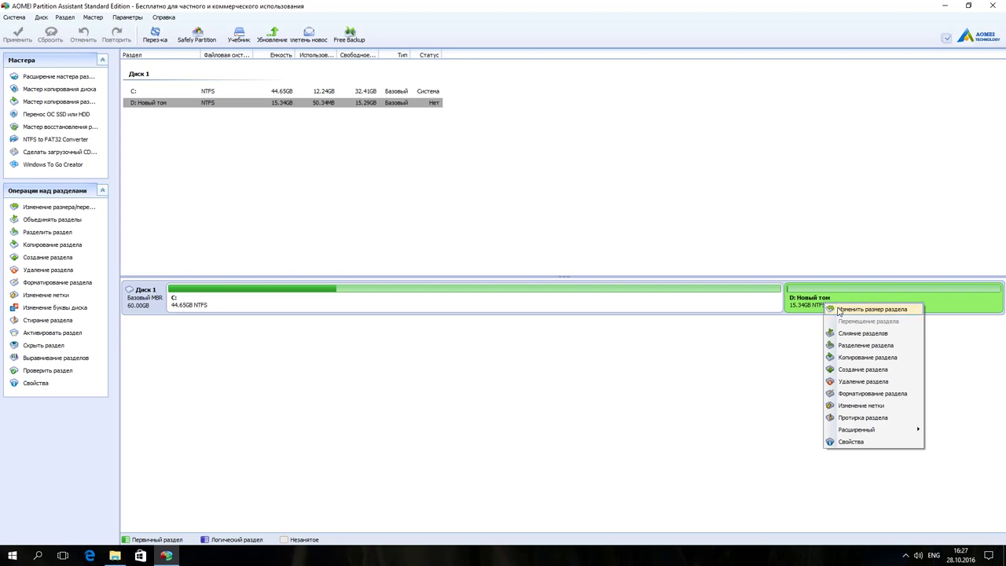
left_click(839, 312)
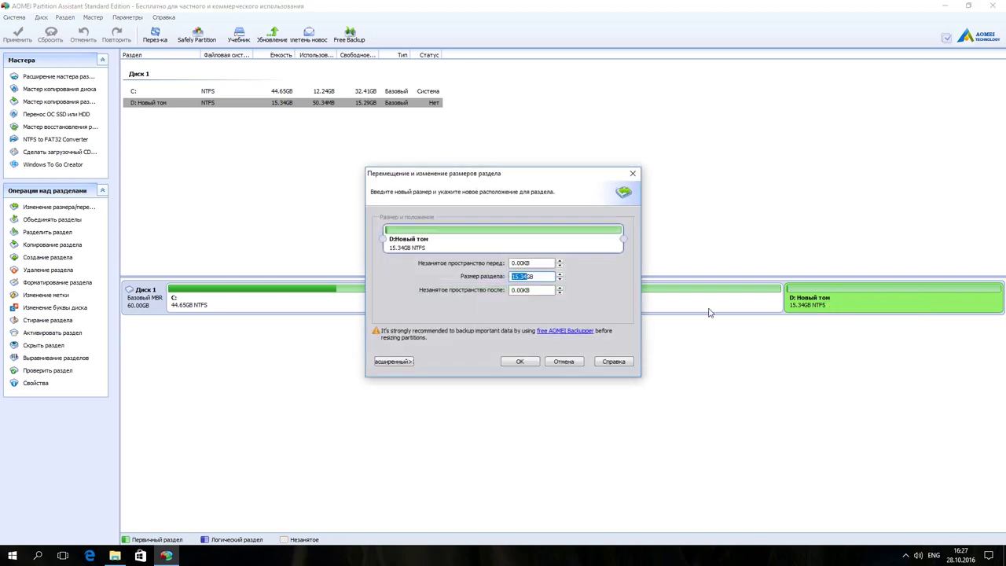
left_click_drag(386, 237, 452, 242)
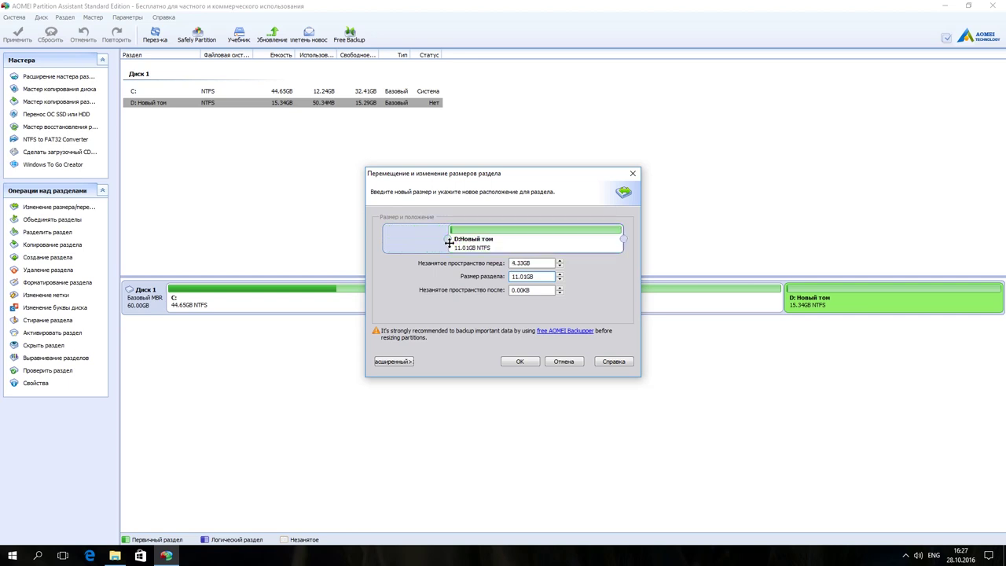
left_click(520, 364)
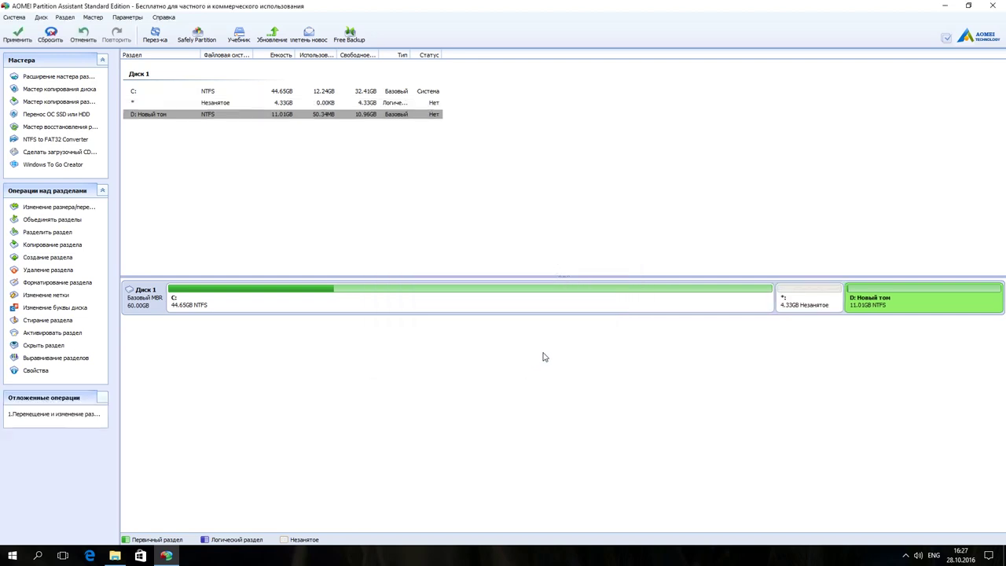
Extend partition C: to 48.99 GB so it takes up all the adjacent unallocated space
right_click(705, 303)
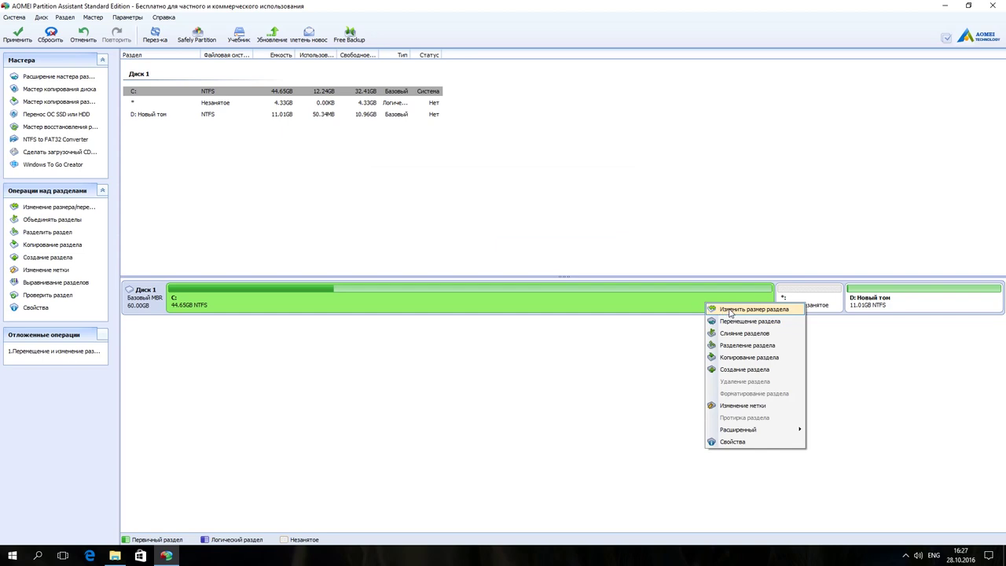
left_click(731, 312)
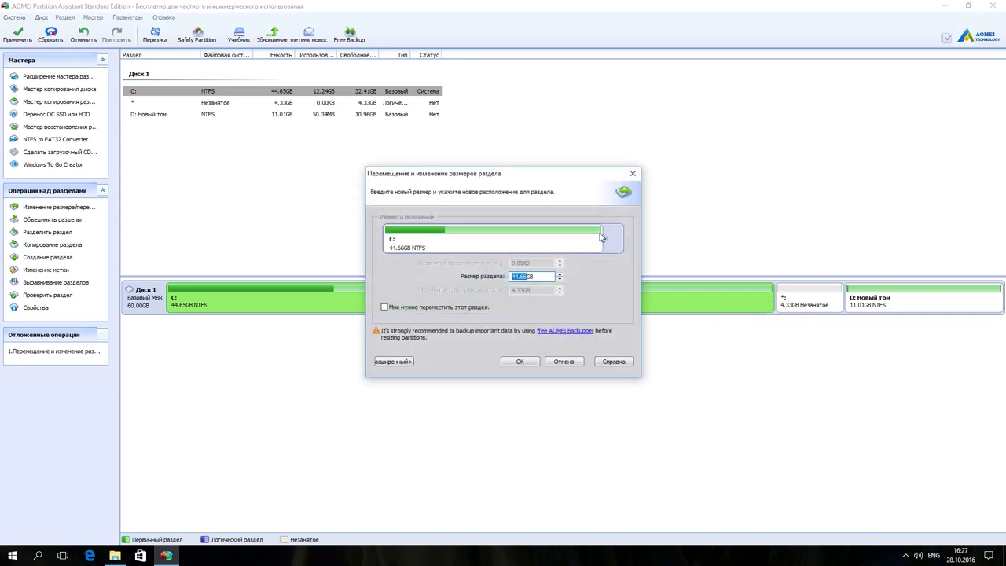
left_click_drag(605, 237, 637, 241)
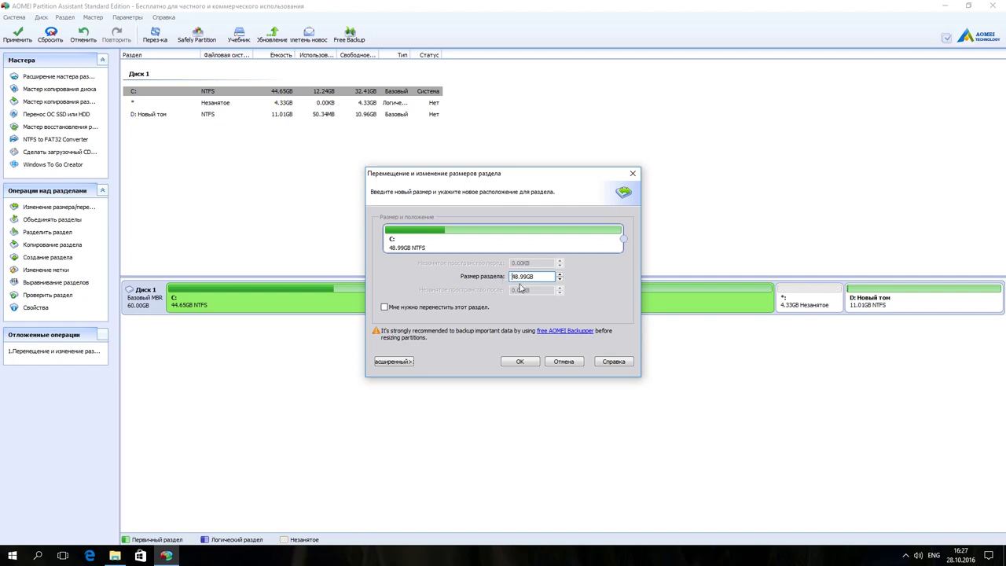
left_click(521, 362)
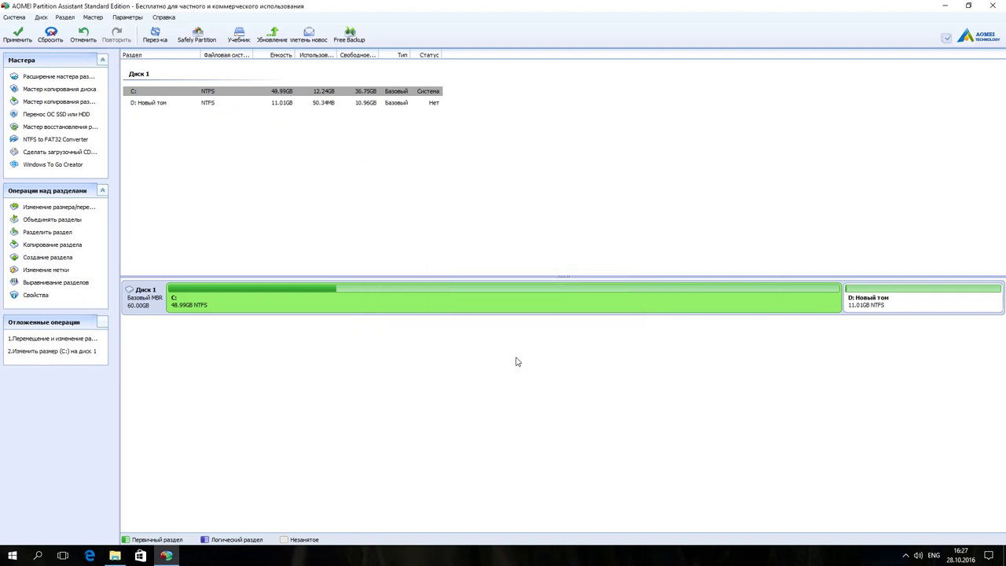
Apply both pending partition resize operations, dismiss the completion notice and minimize the partition manager
left_click(18, 35)
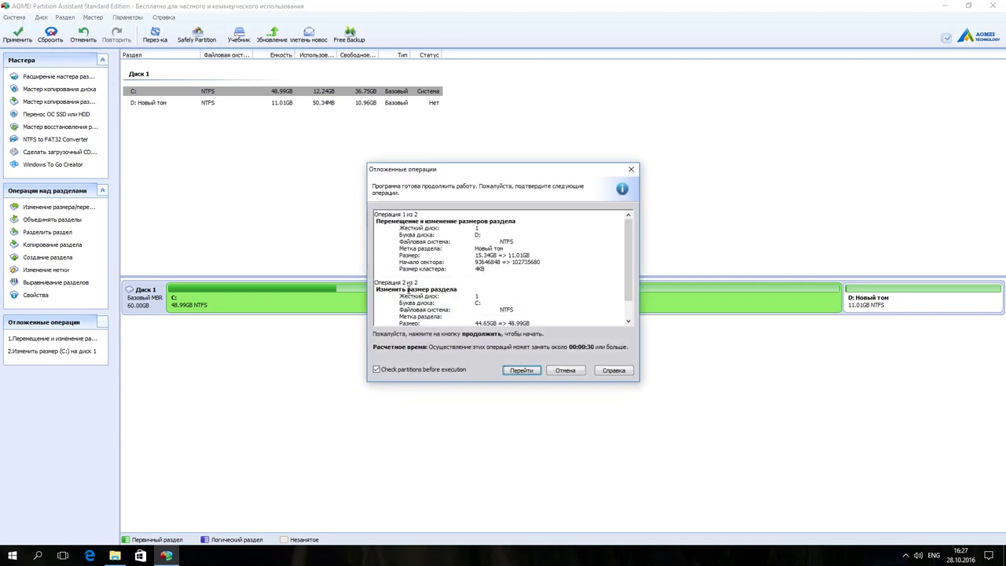
left_click(522, 373)
left_click(507, 302)
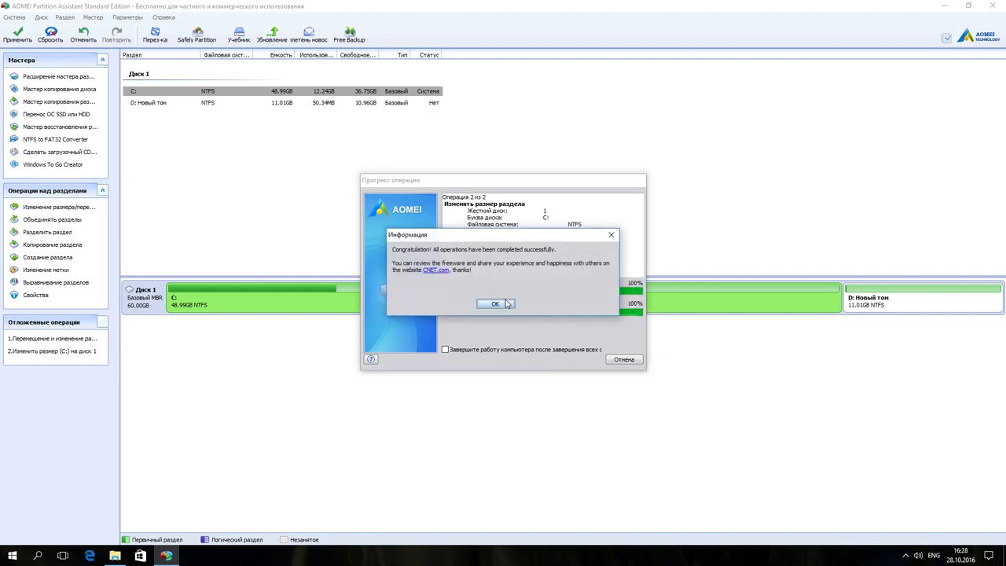
left_click(497, 305)
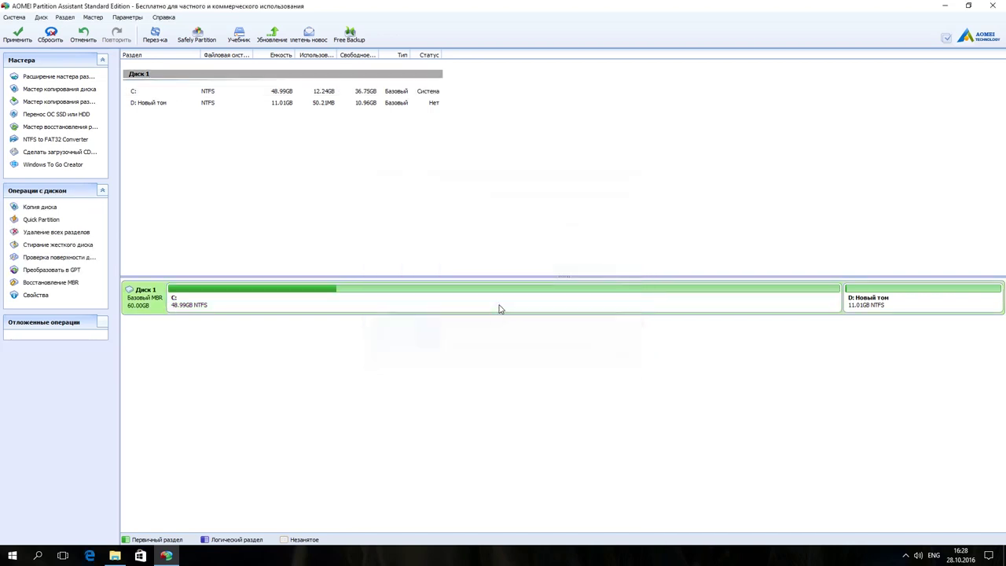
left_click(945, 7)
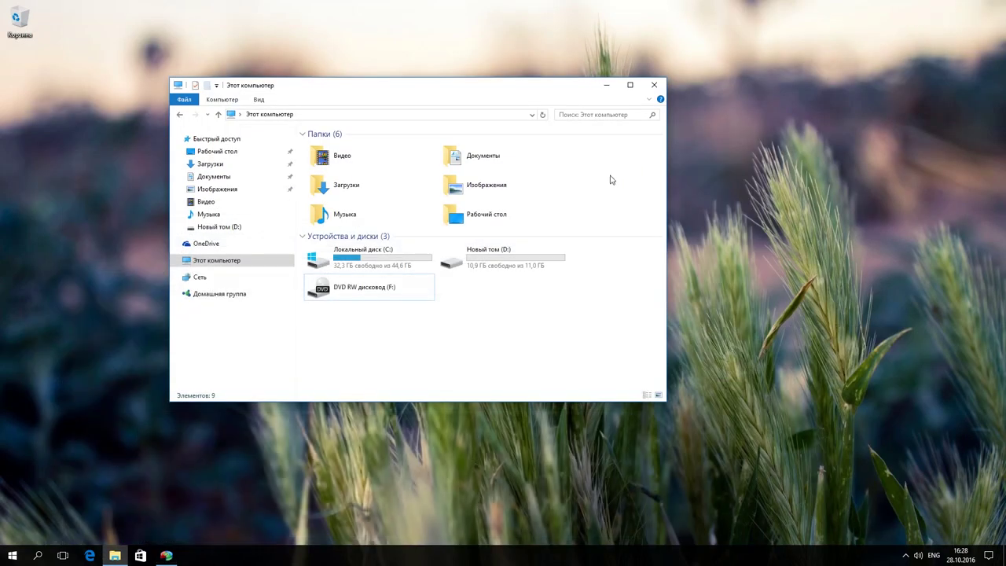